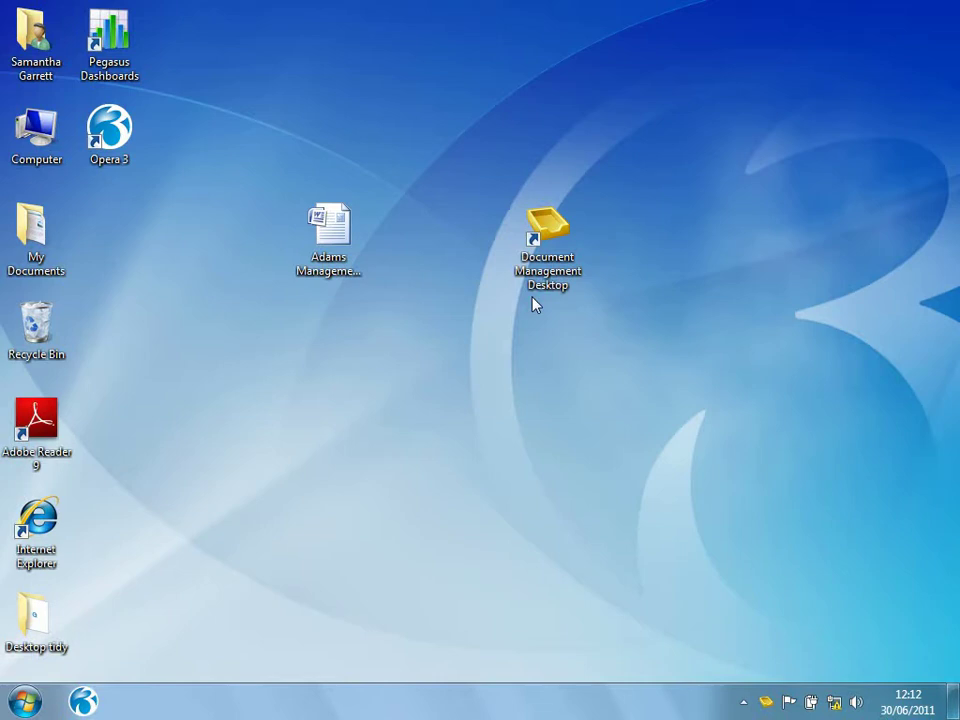
pyautogui.rightClick(339, 261)
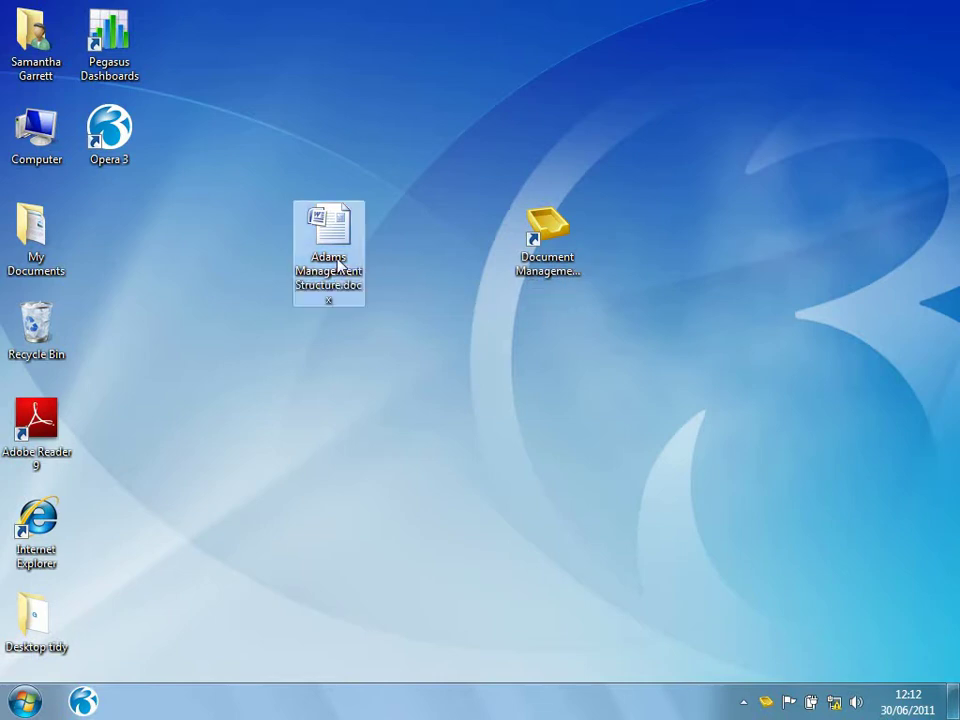
pyautogui.moveTo(392, 484)
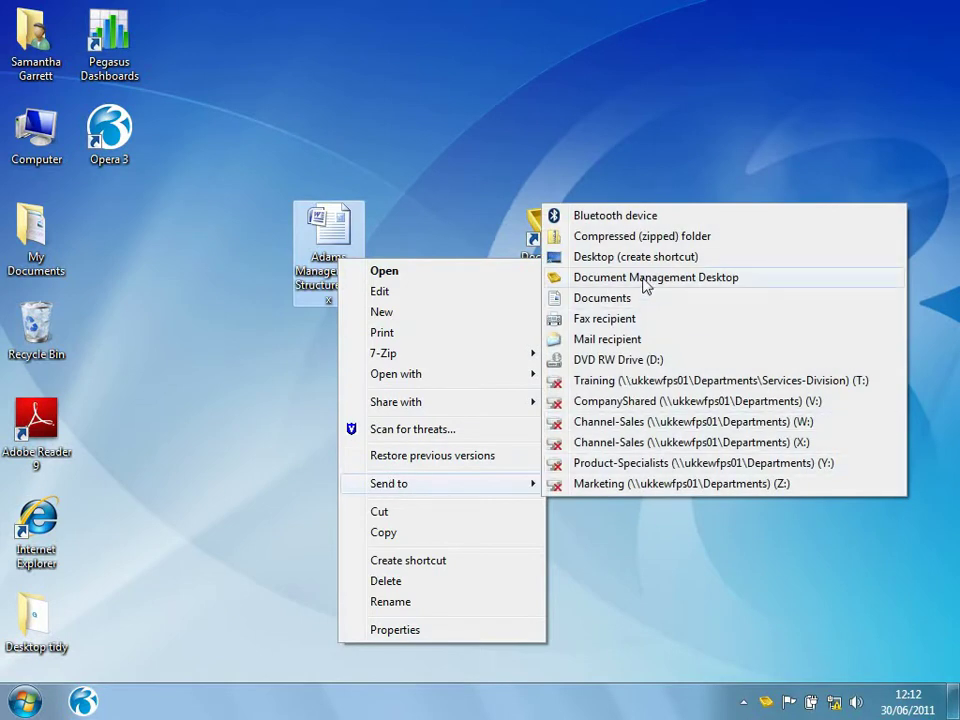
pyautogui.click(439, 237)
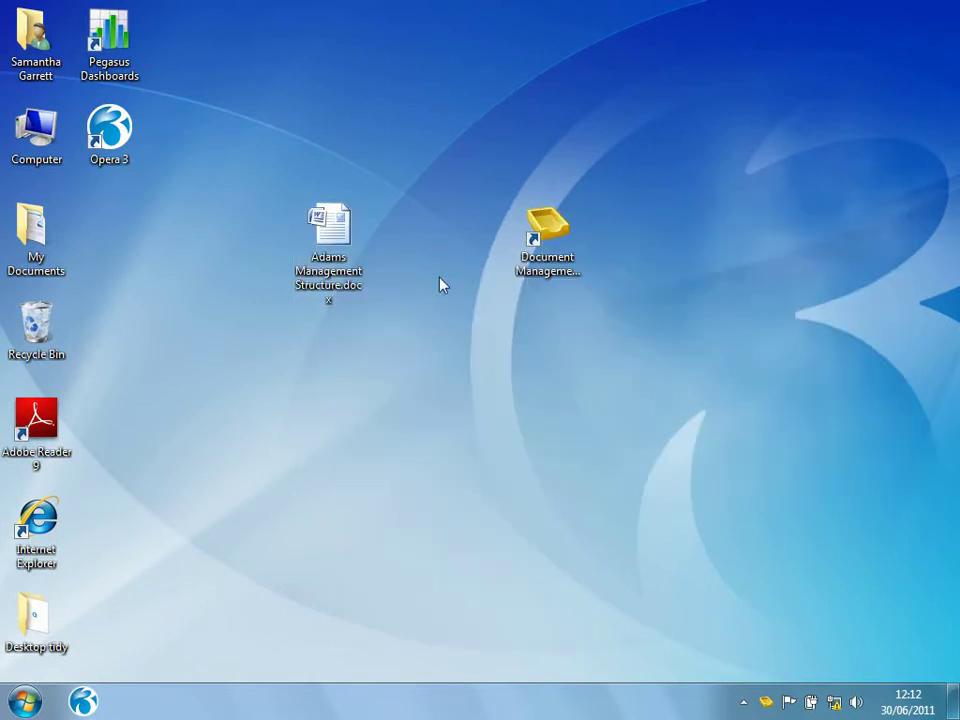
# Capture the desktop file Adams Management Structure.docx with Document Management Desktop, logging on as MANAGER and adding no further documents.
pyautogui.moveTo(322, 243); pyautogui.dragTo(535, 253)
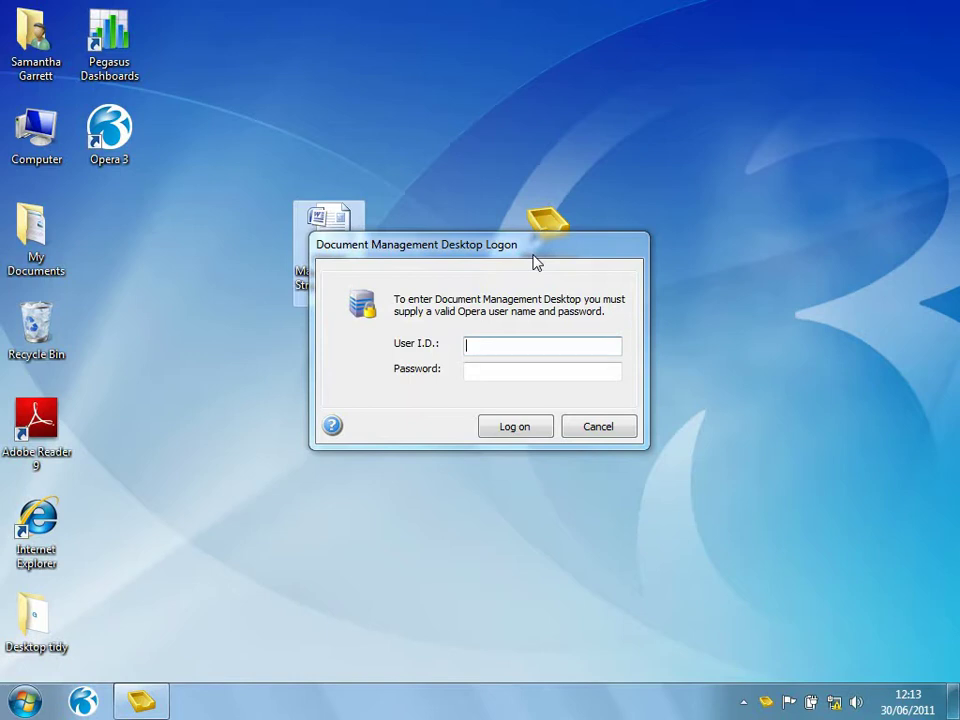
pyautogui.click(477, 343)
pyautogui.write('MANAGER')
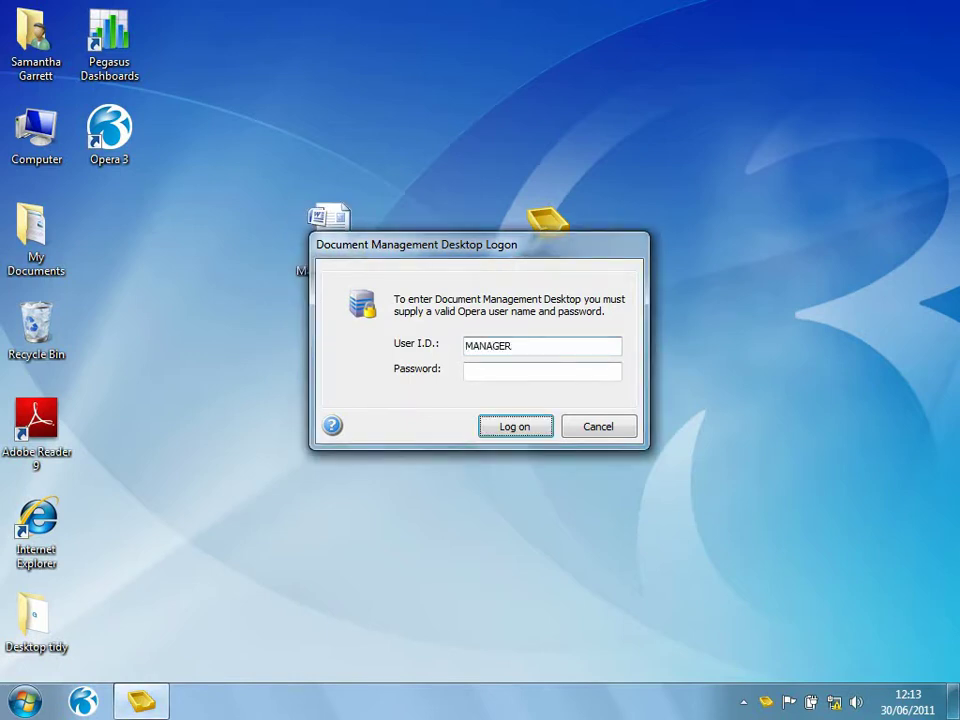
pyautogui.press('Return')
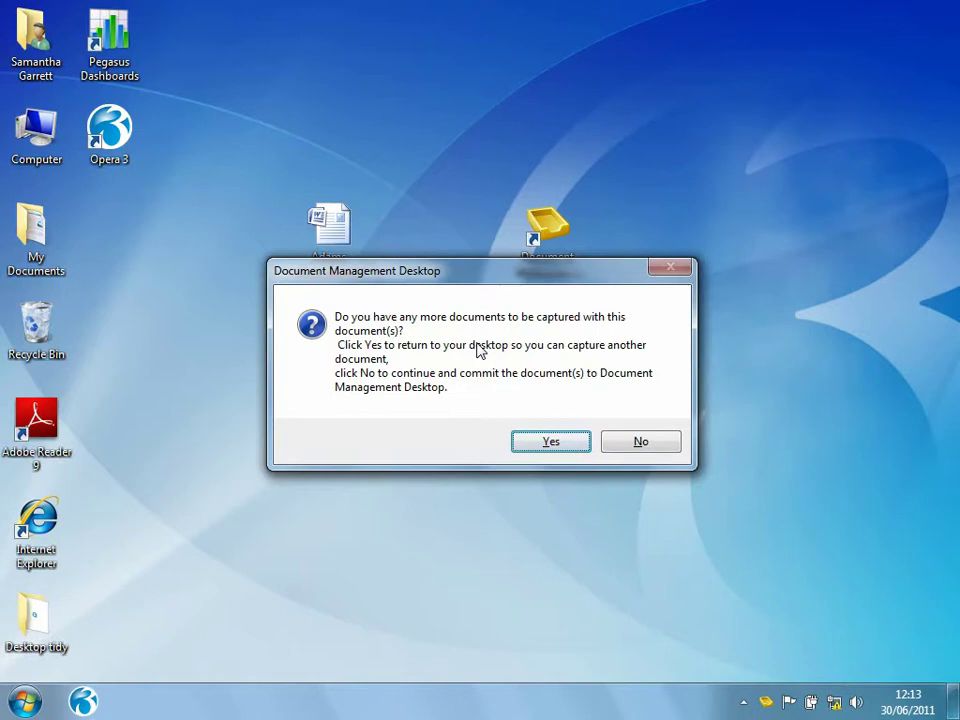
pyautogui.click(638, 442)
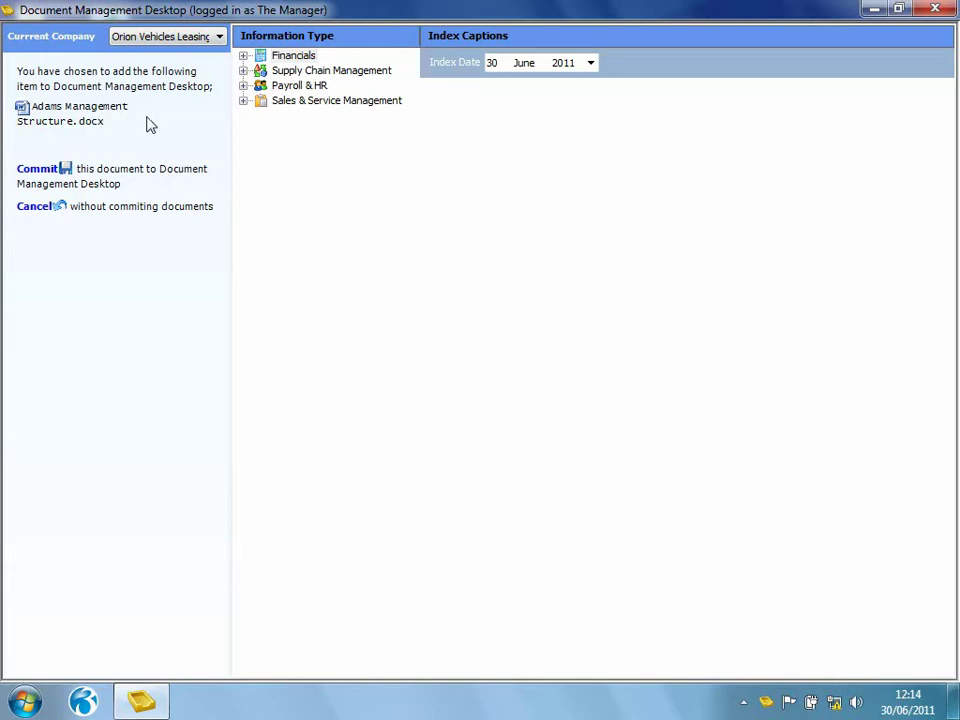
# Choose Processing under Financials > Sales as the information type for the captured document.
pyautogui.click(243, 55)
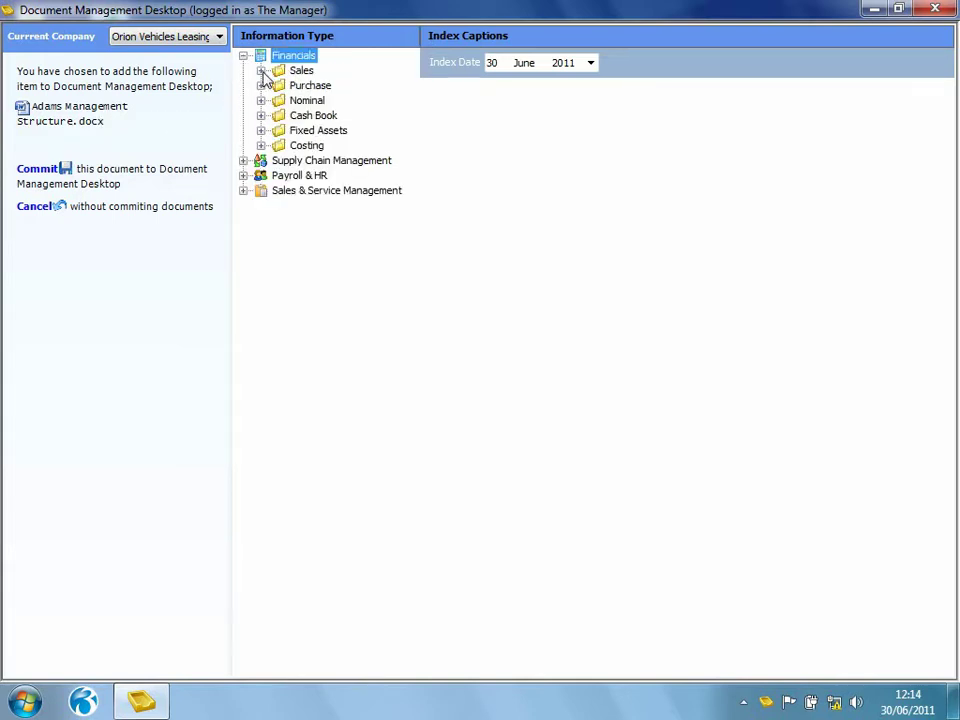
pyautogui.click(261, 71)
pyautogui.click(279, 101)
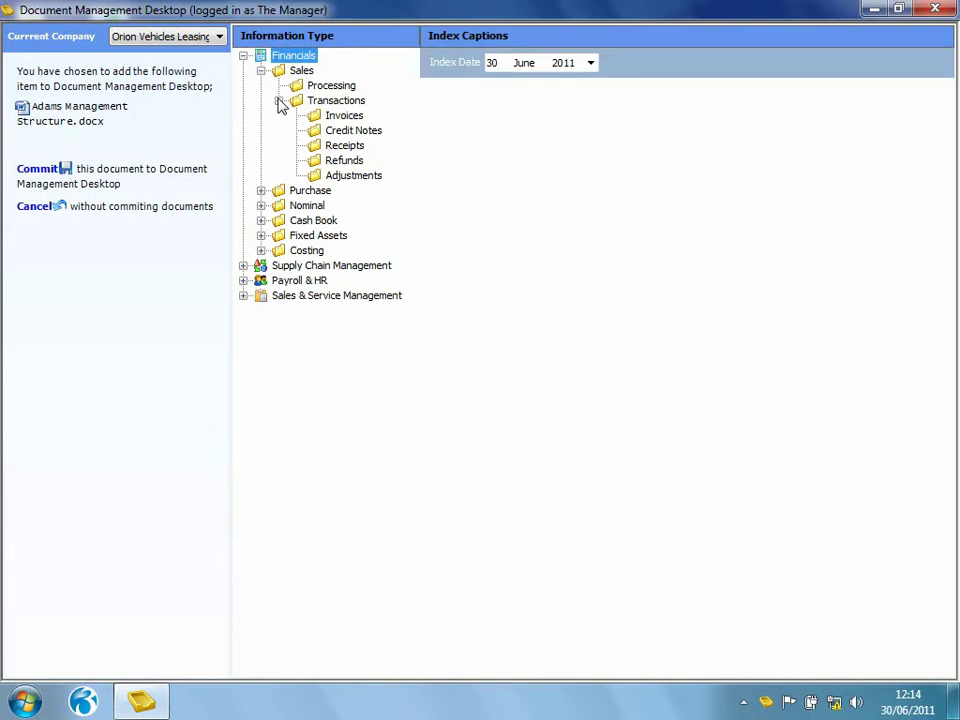
pyautogui.click(328, 89)
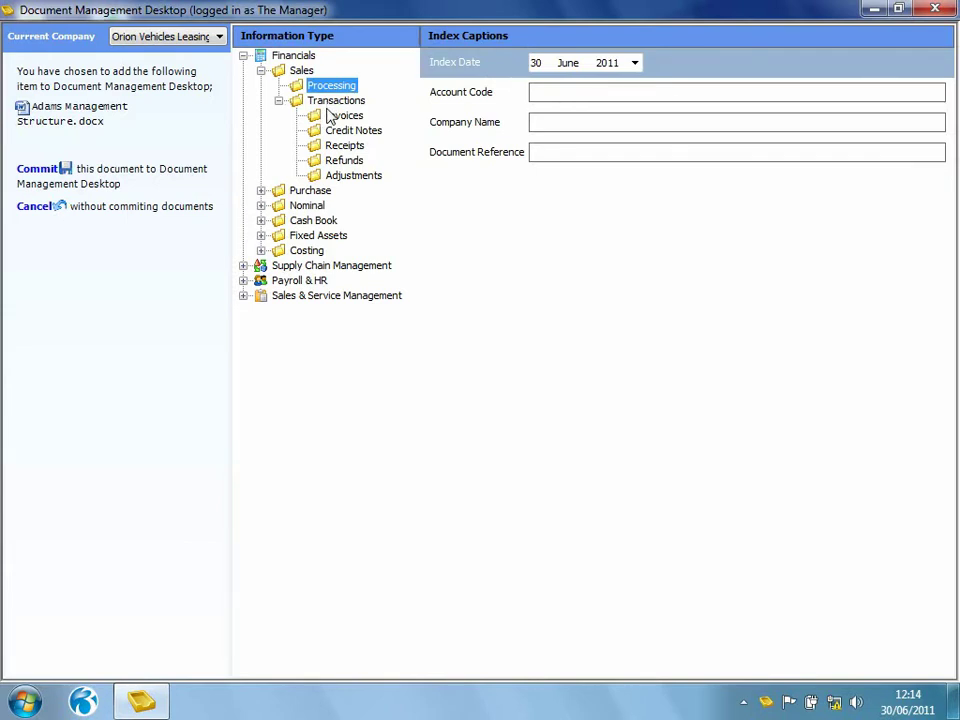
# Look up account codes starting with "ada" and assign the document to the Adams Light Engineering Ltd account.
pyautogui.click(594, 93)
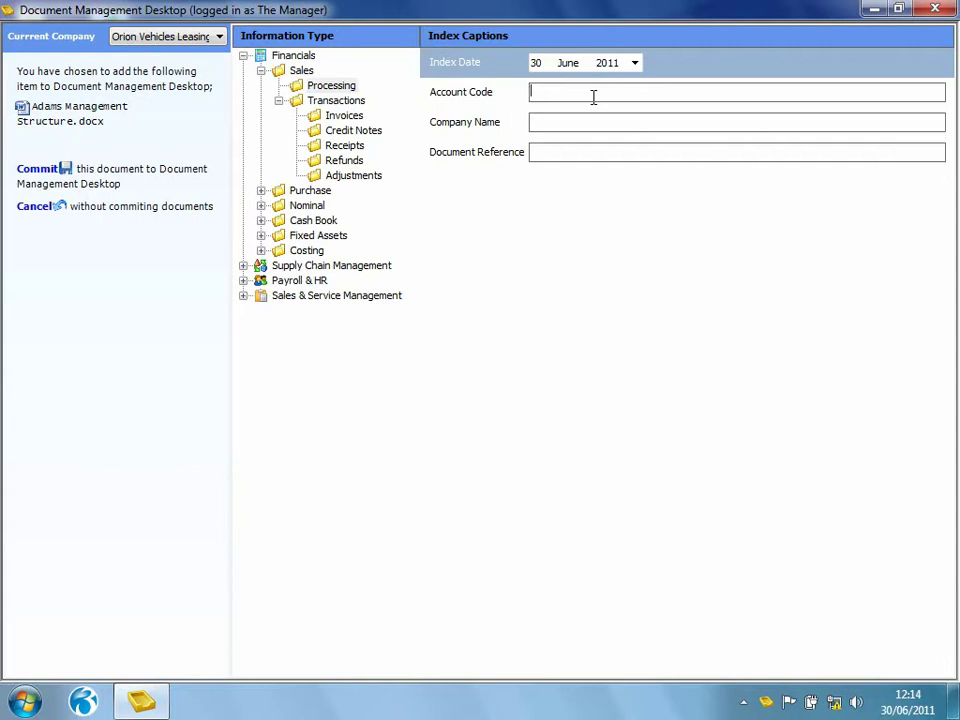
pyautogui.write('ada')
pyautogui.press('Tab')
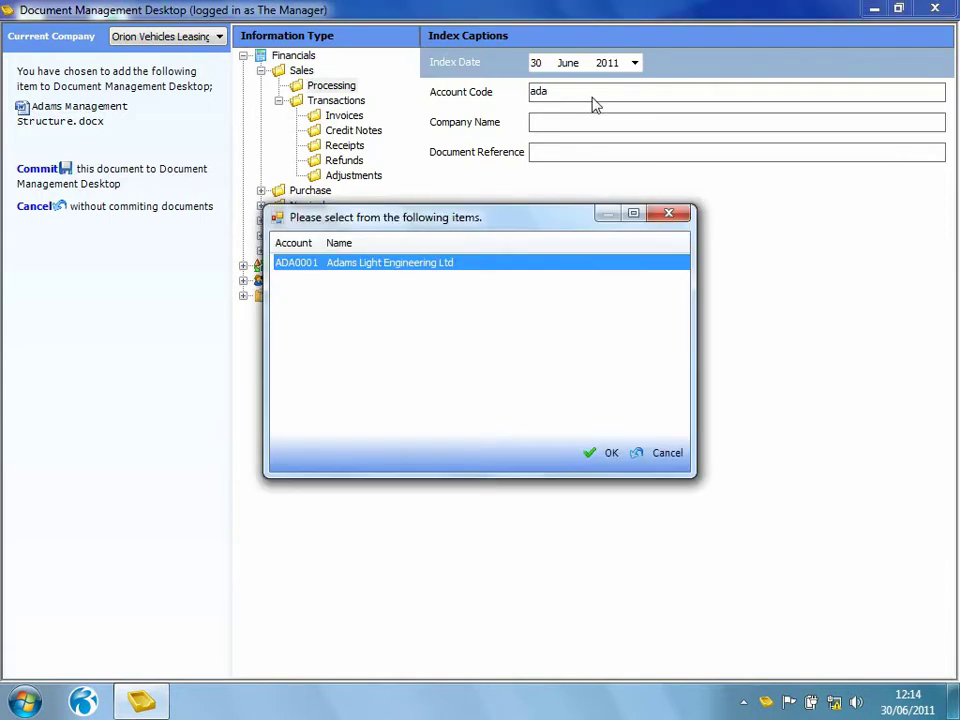
pyautogui.click(600, 454)
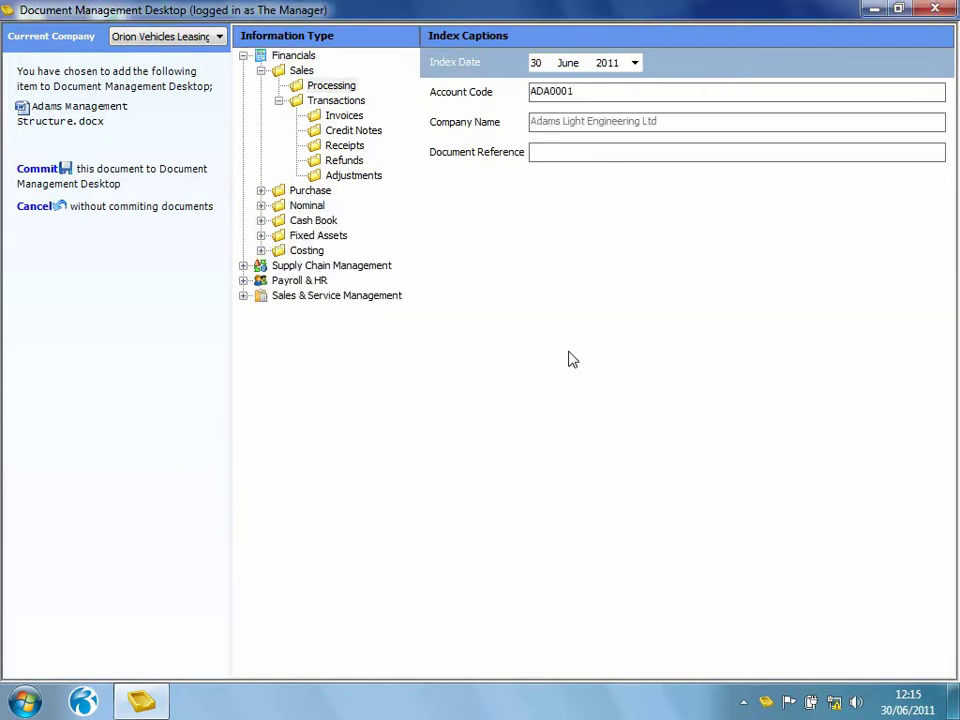
# Set the document reference to "management structure" and commit the document, keeping the original file.
pyautogui.click(547, 152)
pyautogui.write('management structure')
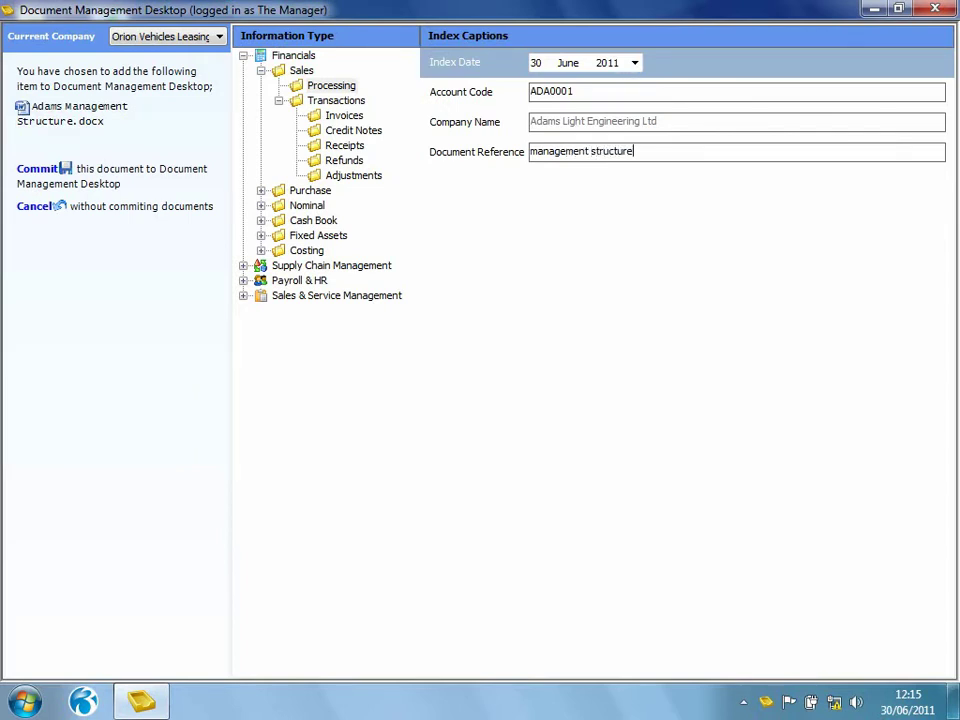
pyautogui.click(28, 169)
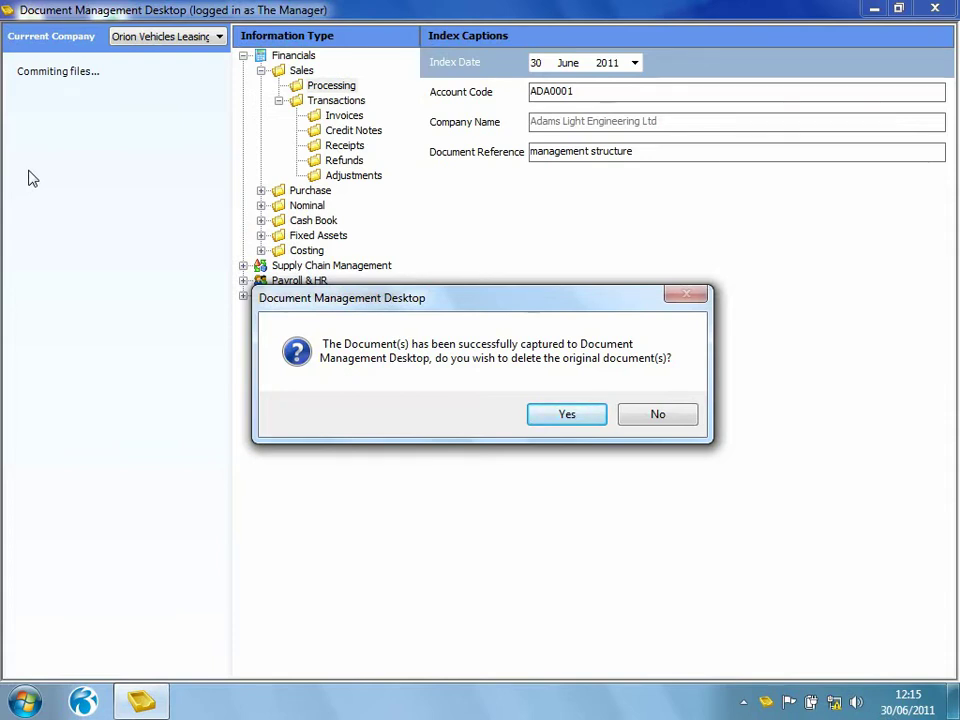
pyautogui.click(664, 418)
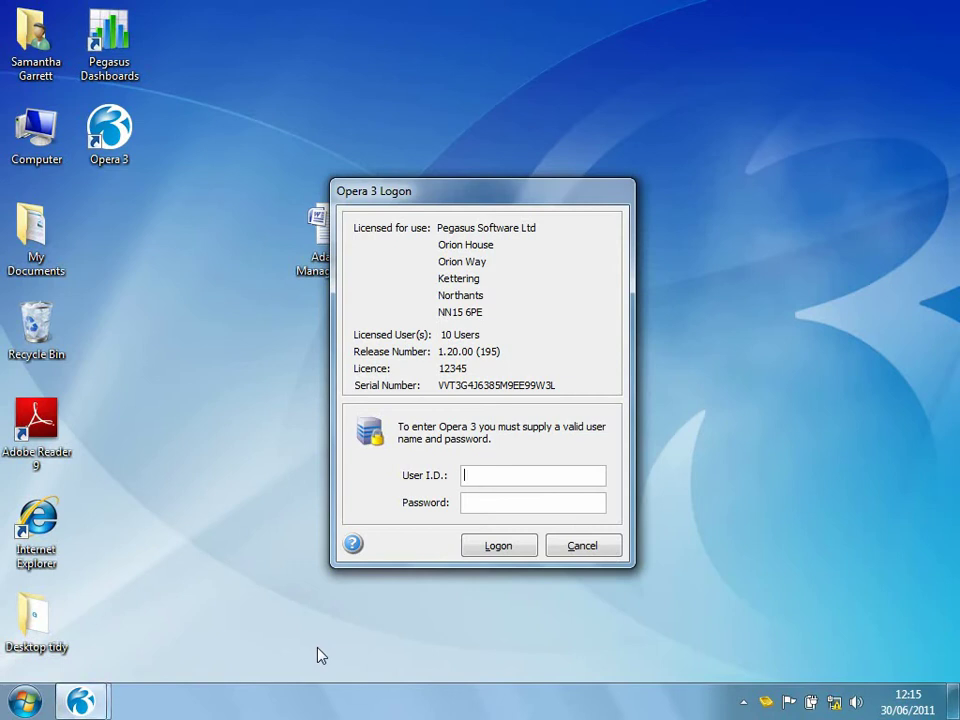
# Switch to Opera 3 and log on with the user ID MANAGER, leaving the password blank.
pyautogui.write('MANAGER')
pyautogui.press('Tab')
pyautogui.press('Return')
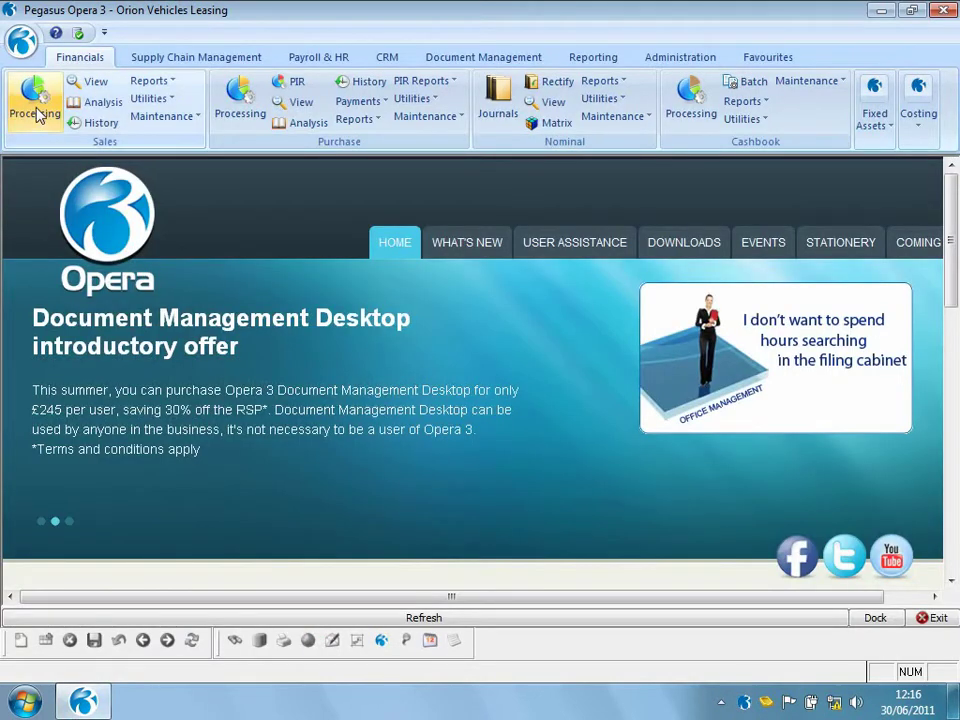
# Open the documents linked to Adams Light Engineering Ltd in Sales Processing and view the latest management structure document.
pyautogui.click(35, 112)
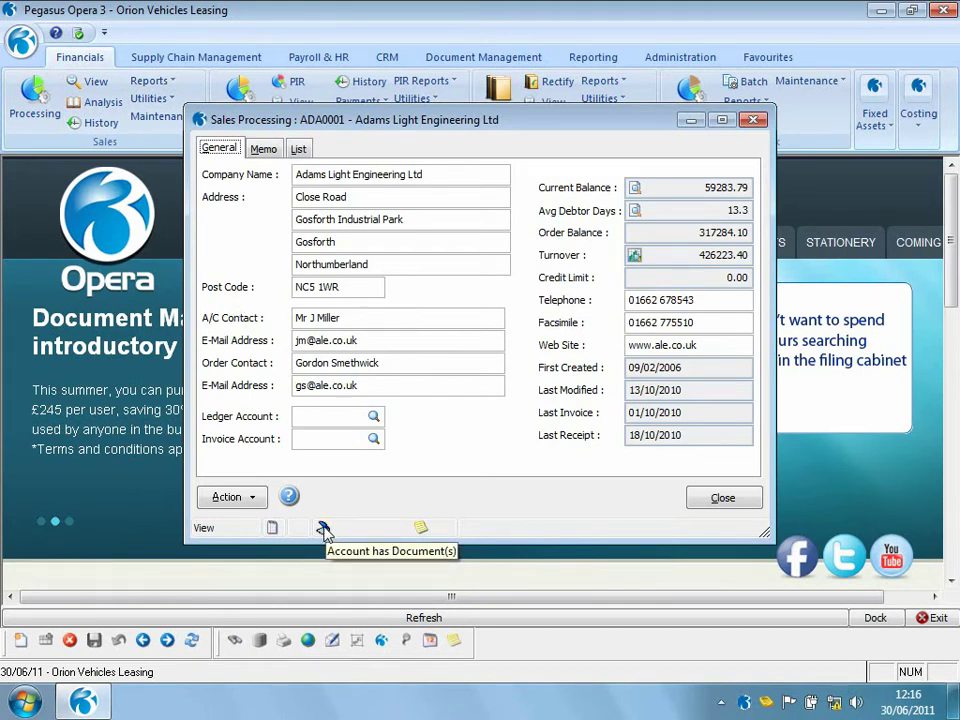
pyautogui.click(324, 530)
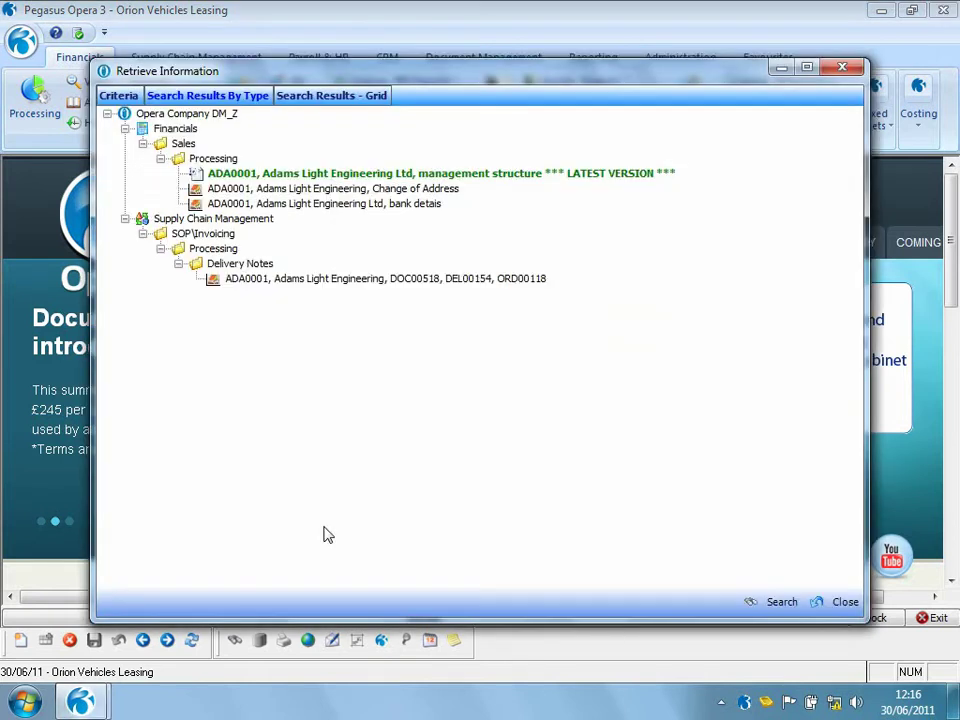
pyautogui.doubleClick(313, 177)
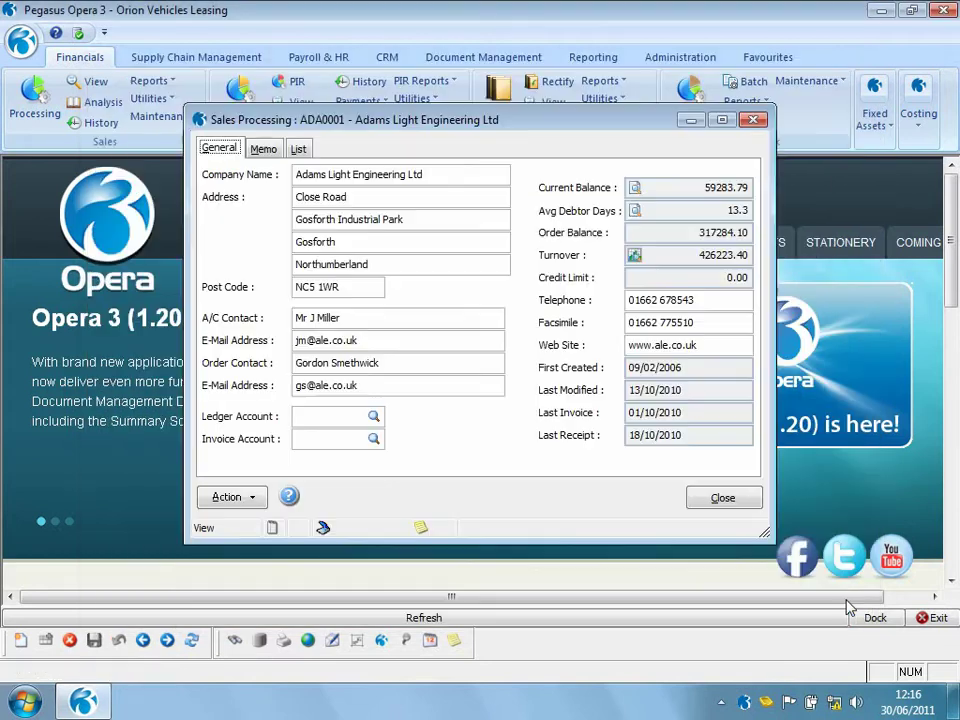
# Close the Opera home page and the Adams Light Engineering Ltd sales record, and quit Opera 3.
pyautogui.click(928, 619)
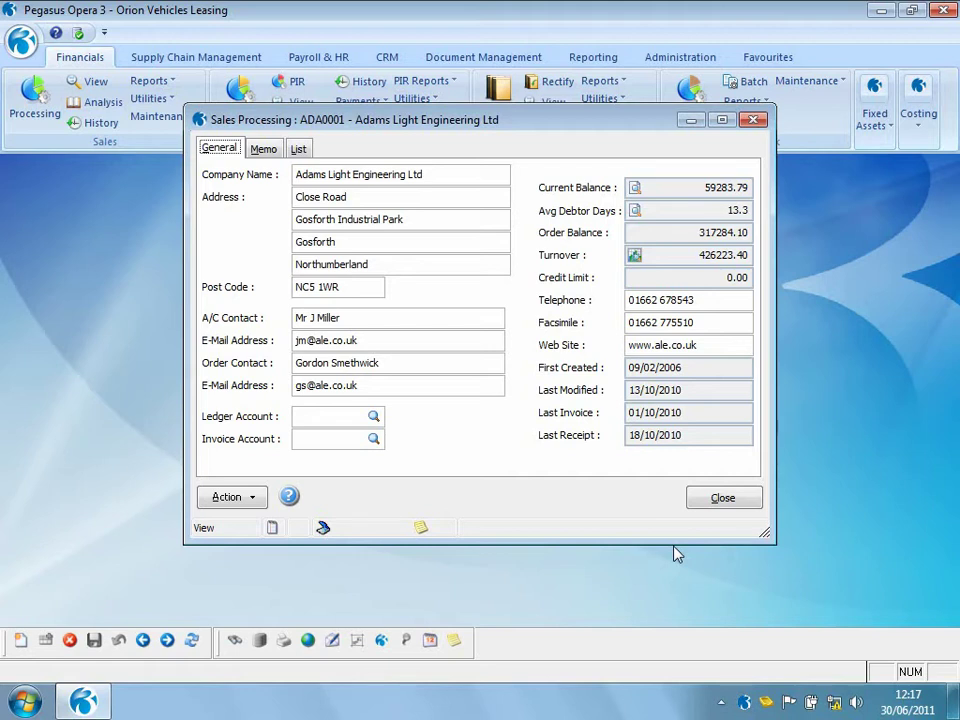
pyautogui.click(722, 500)
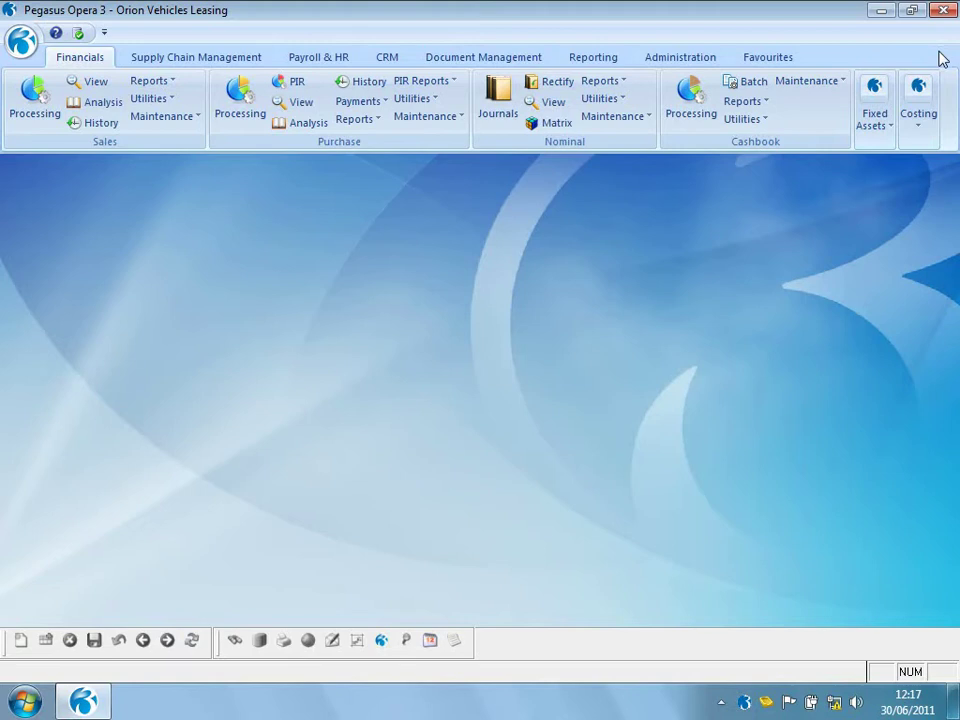
pyautogui.click(941, 11)
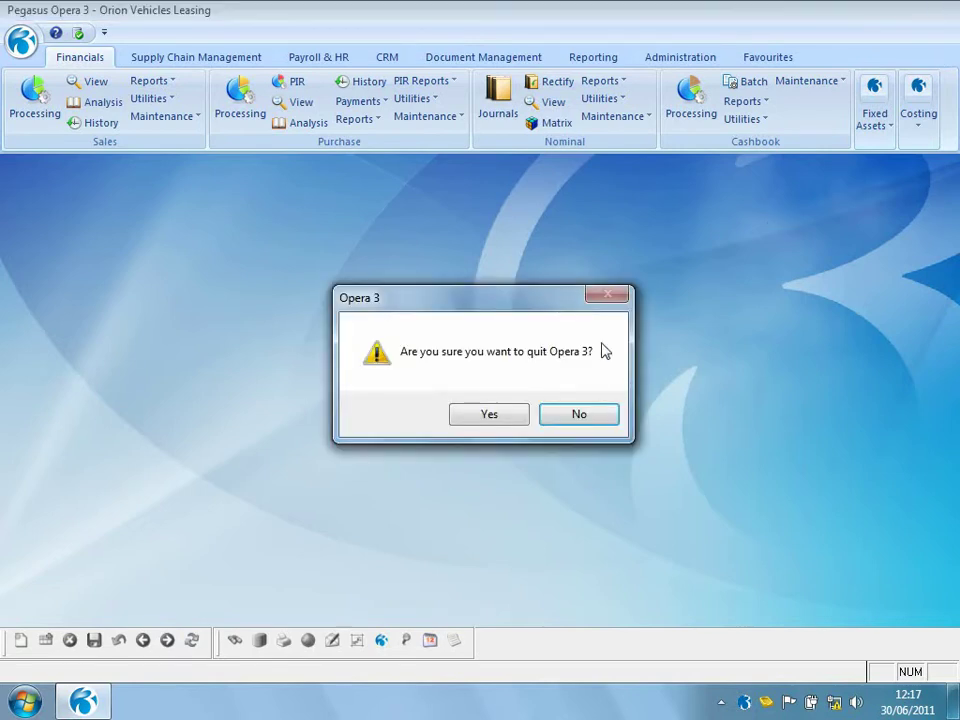
pyautogui.click(514, 421)
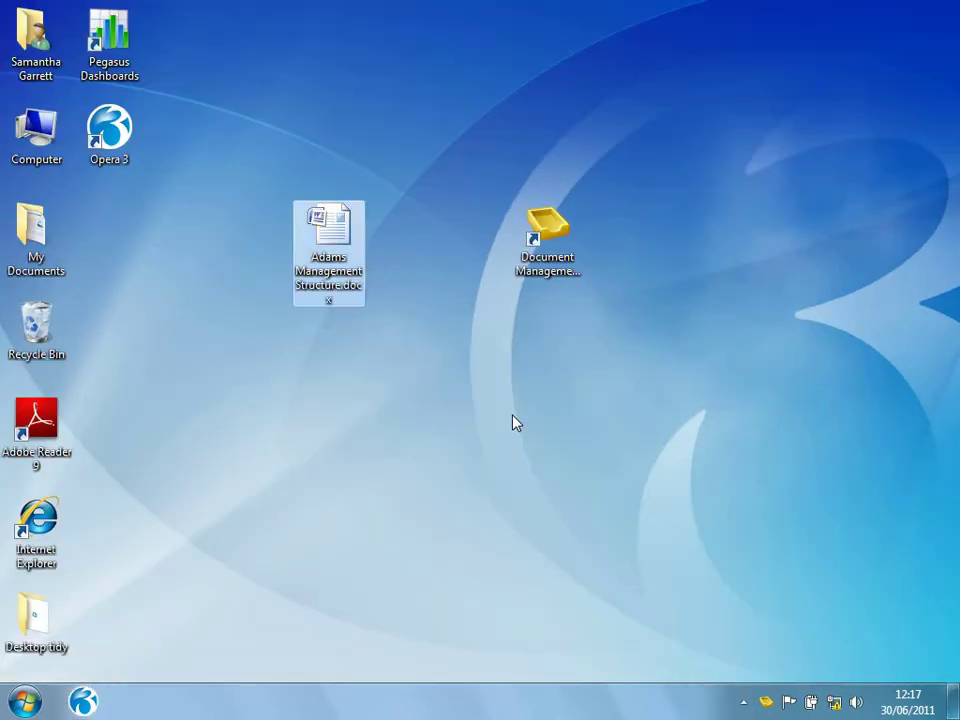
# Switch to Document Management Desktop and log on with the user ID MANAGER, leaving the password blank.
pyautogui.doubleClick(546, 266)
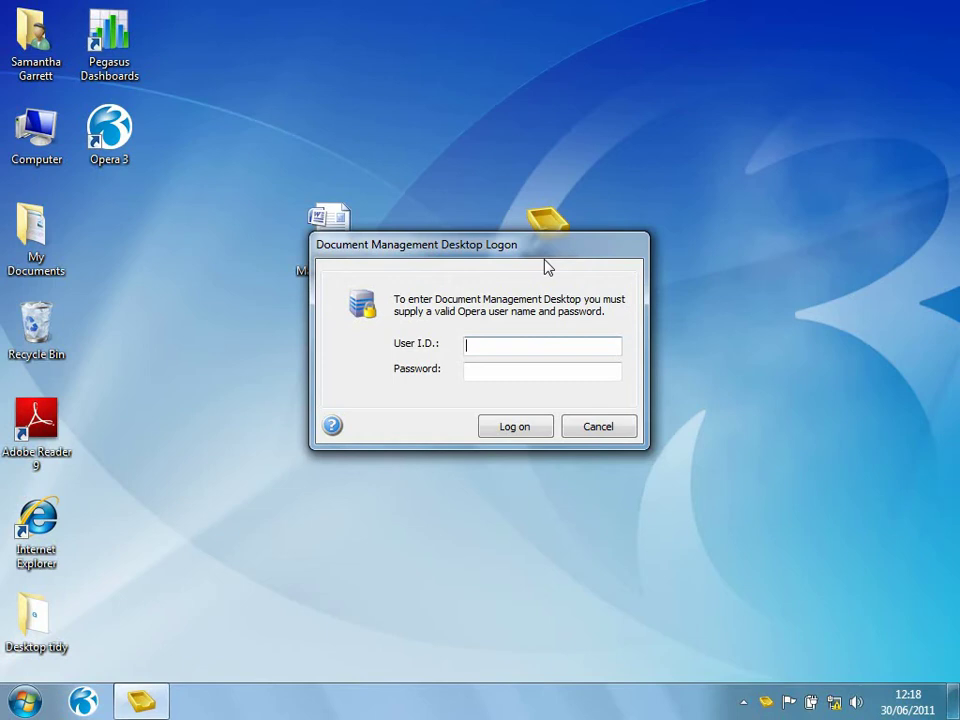
pyautogui.write('MANAGER')
pyautogui.press('Tab')
pyautogui.press('Return')
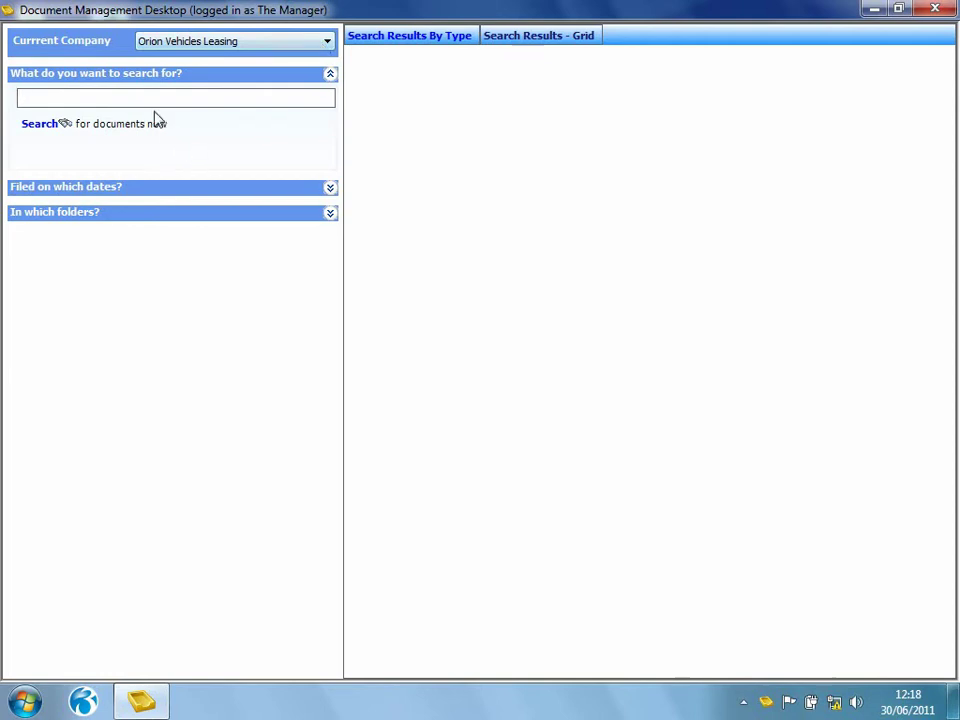
# Search the filed documents for "adams" and view the Change of Address letter, closing it when done.
pyautogui.write('adams')
pyautogui.press('Return')
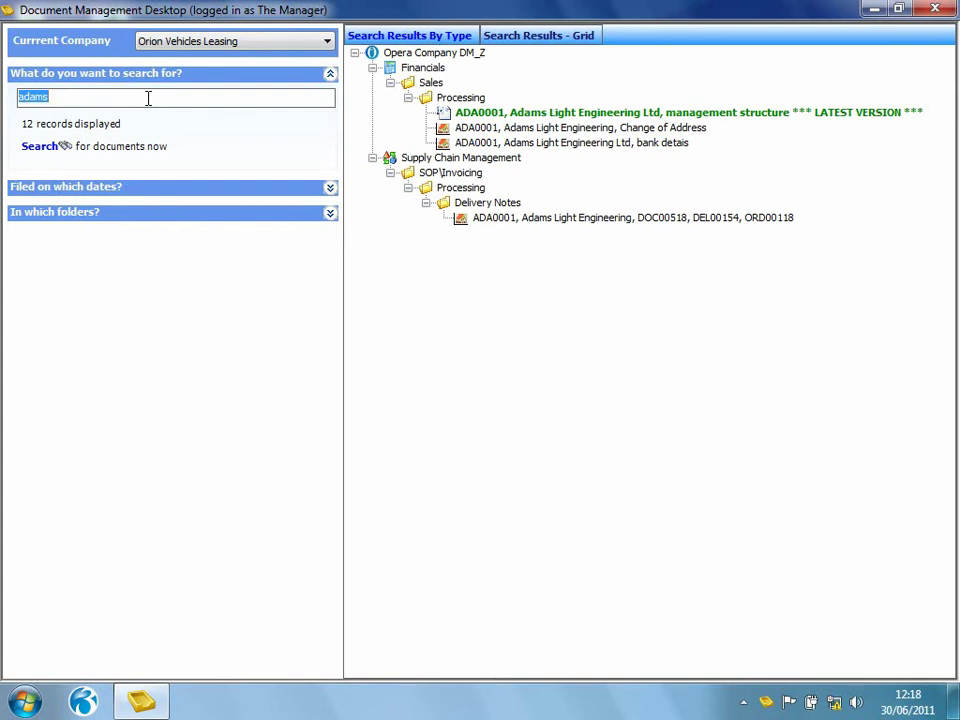
pyautogui.doubleClick(480, 128)
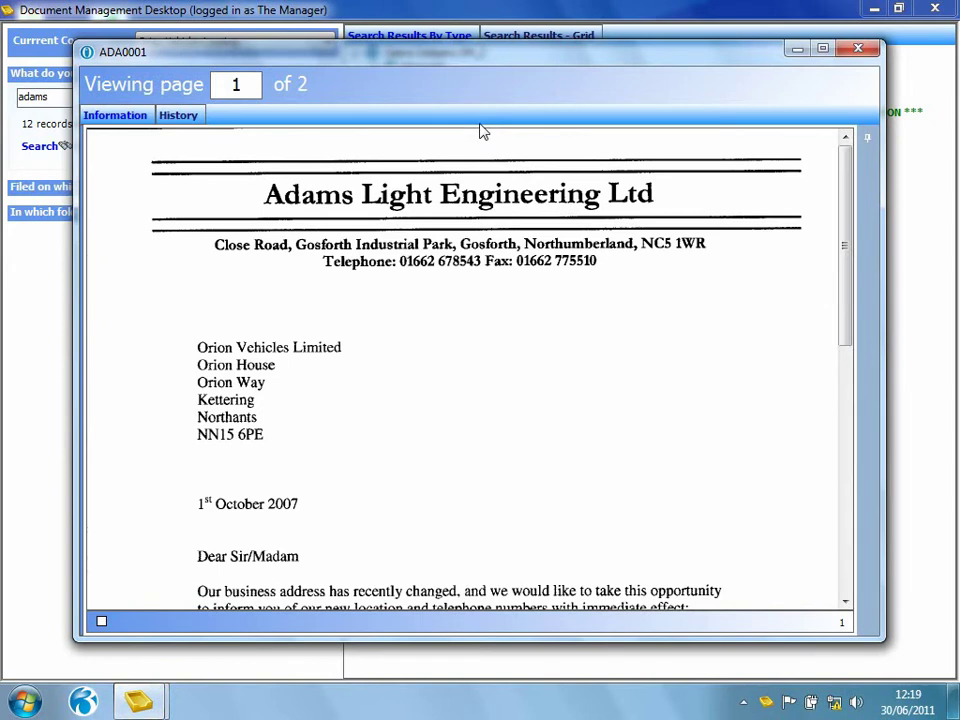
pyautogui.click(857, 48)
# View the Adams Light Engineering delivery note and its available document actions, closing it when done.
pyautogui.click(529, 220)
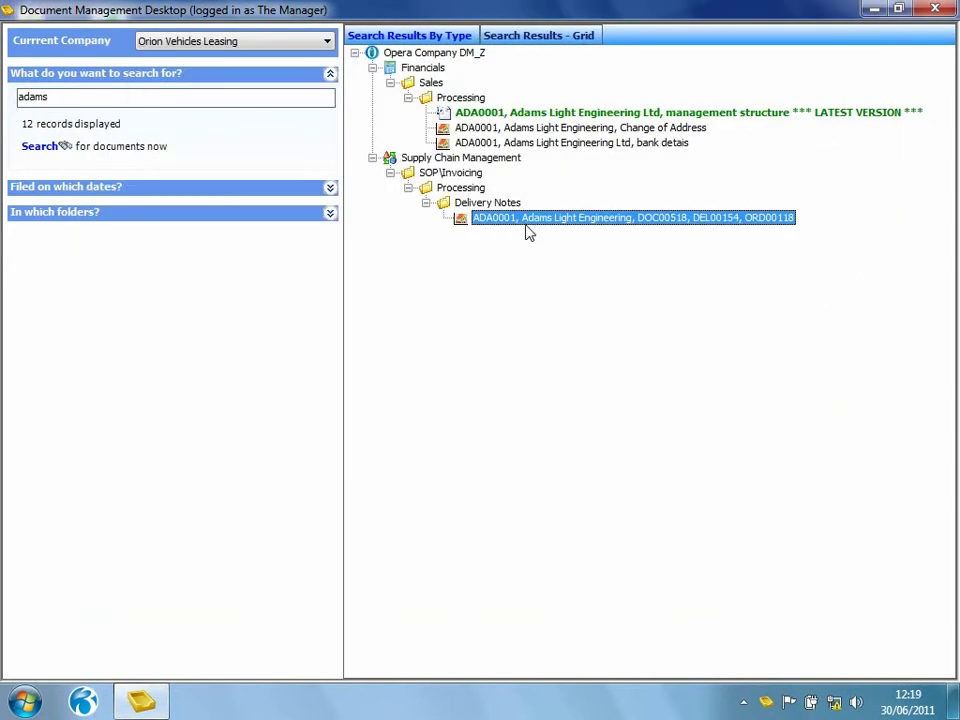
pyautogui.doubleClick(526, 226)
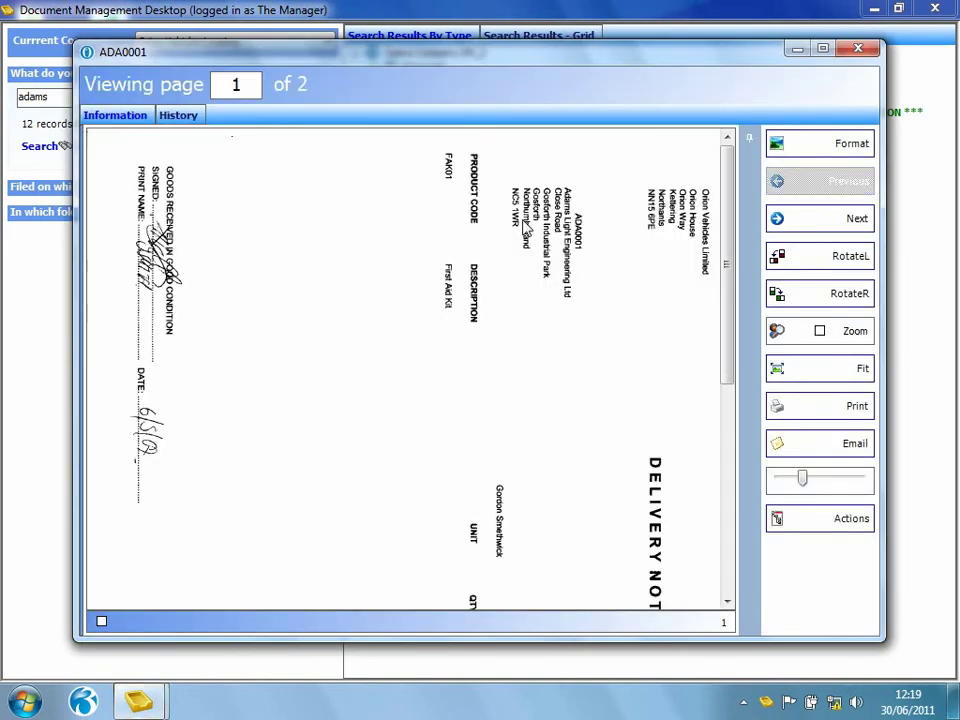
pyautogui.click(814, 519)
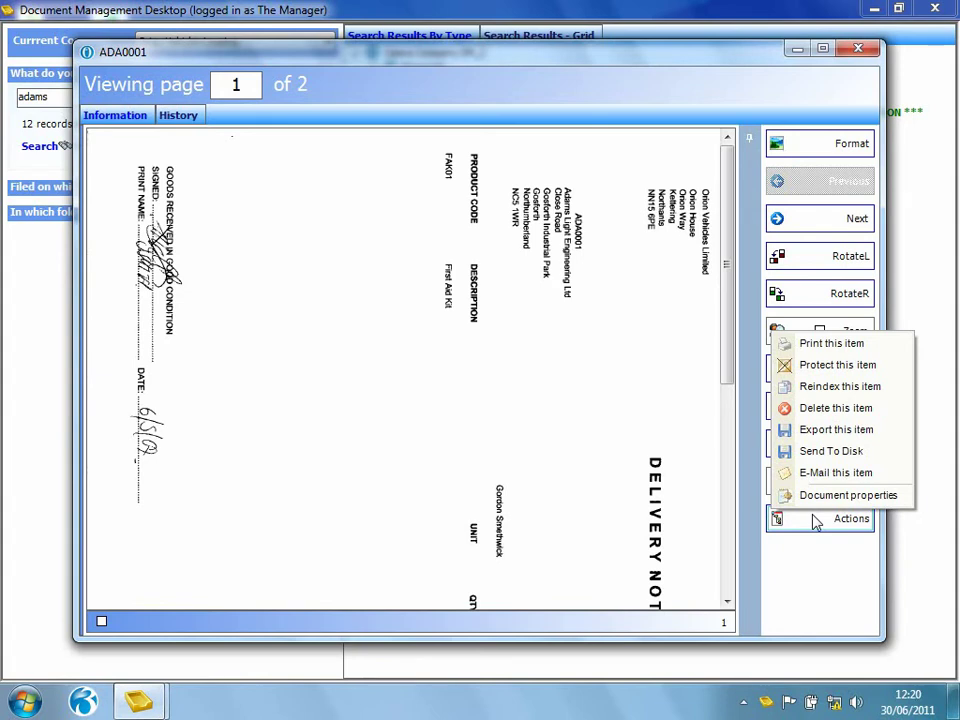
pyautogui.click(858, 48)
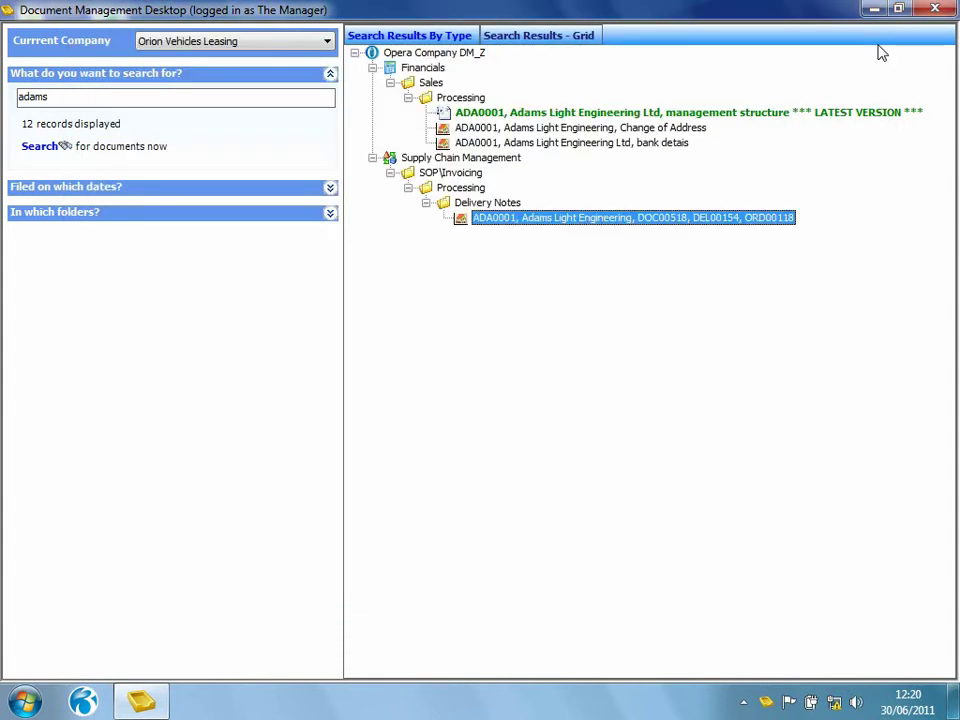
# Set both the filing date and folder search criteria to Selection, and review the selectable folders.
pyautogui.click(331, 191)
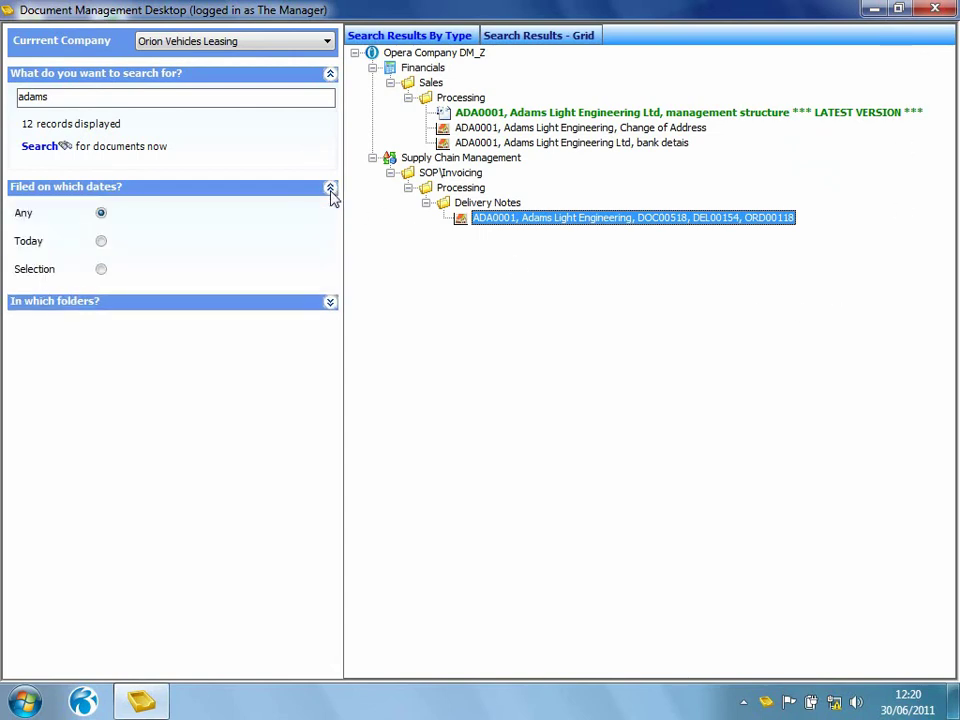
pyautogui.click(101, 271)
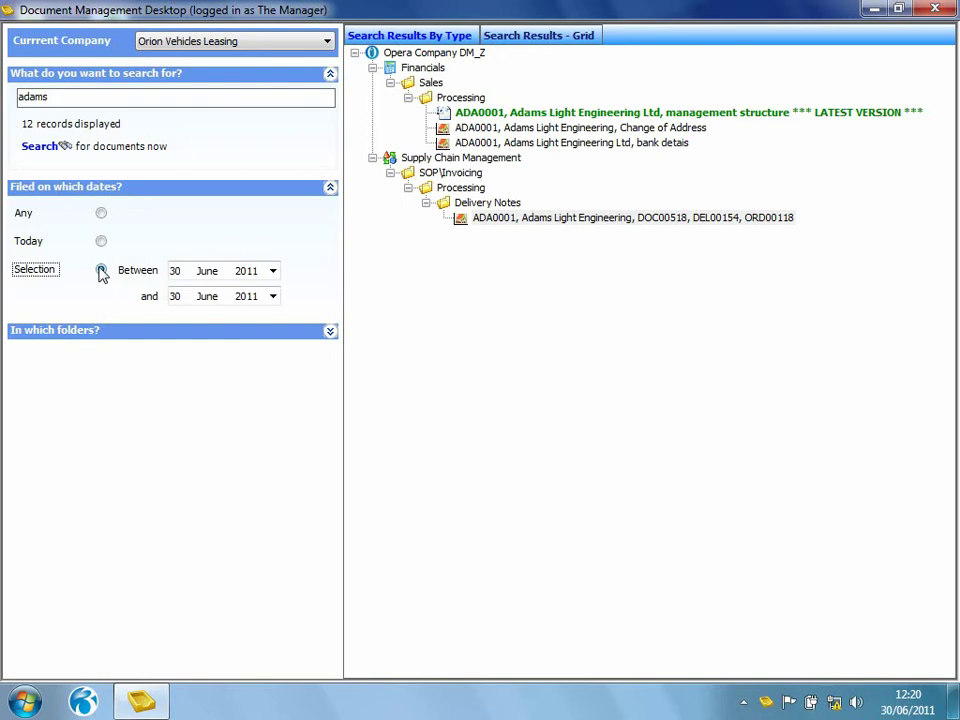
pyautogui.click(101, 271)
pyautogui.click(330, 331)
pyautogui.click(100, 384)
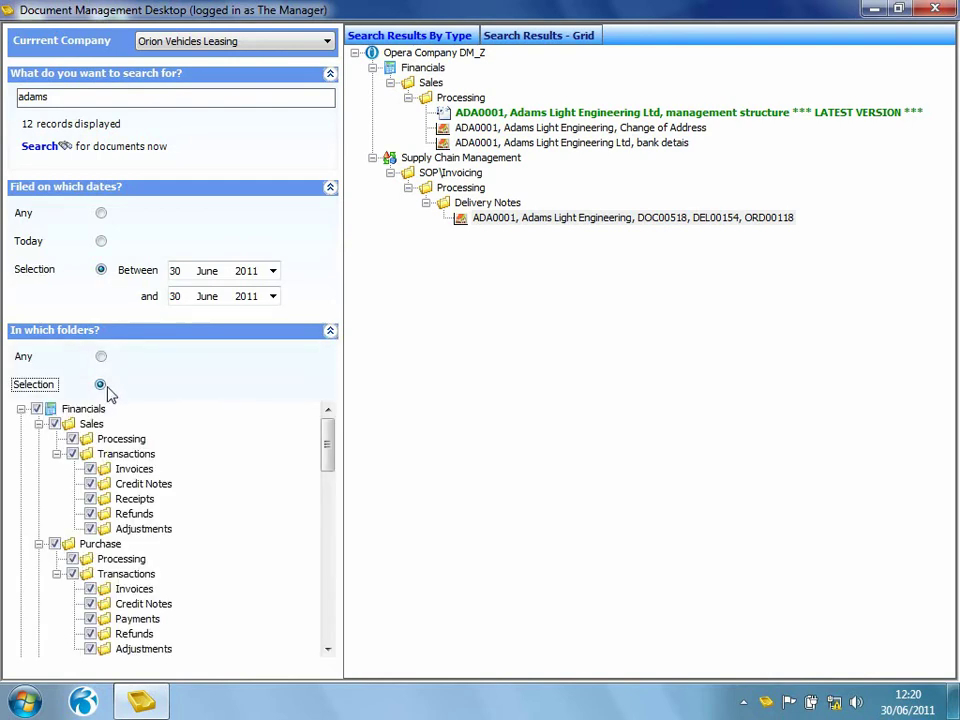
pyautogui.moveTo(328, 458)
pyautogui.mouseDown()
pyautogui.moveTo(333, 502)
pyautogui.moveTo(328, 444)
pyautogui.mouseUp()
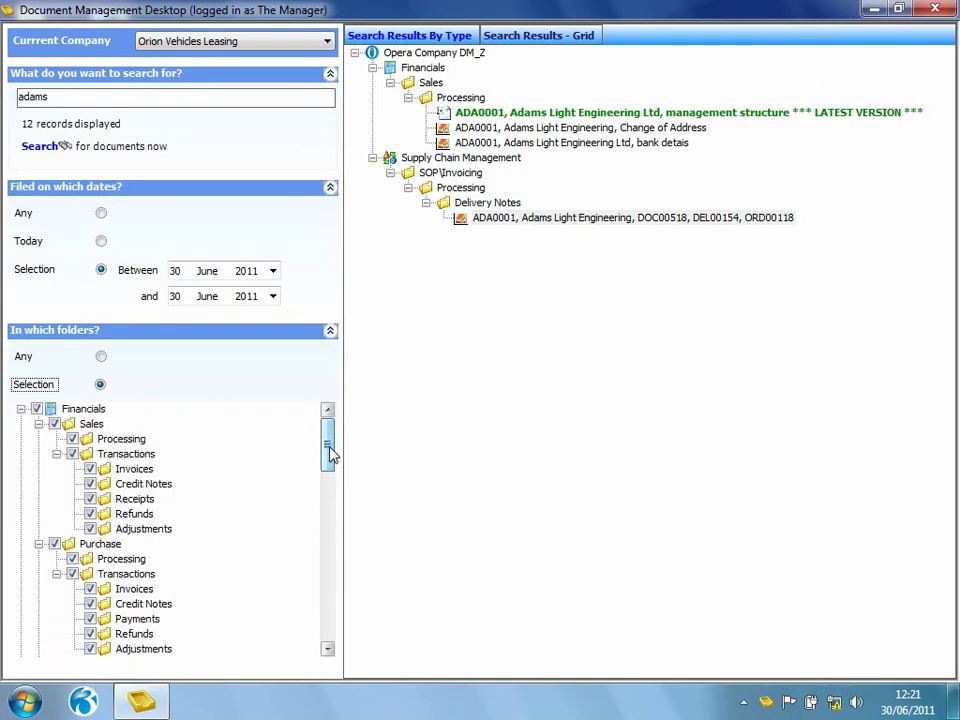